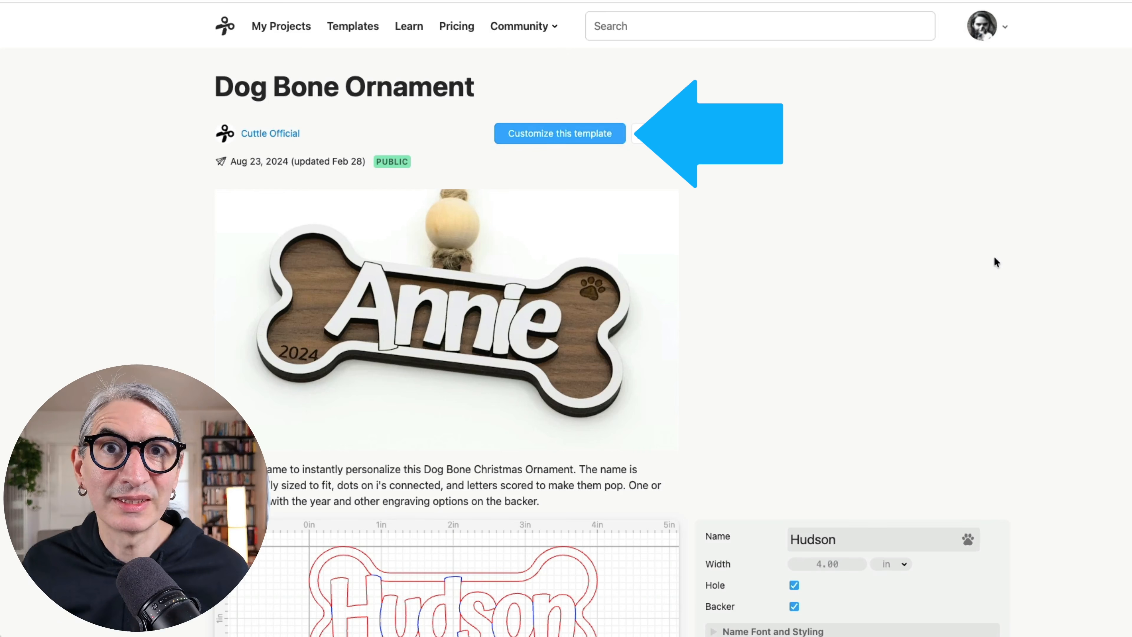
# - Customize the Dog Bone Ornament template with the name Hunter and download it as a standard SVG
pyautogui.click(574, 134)
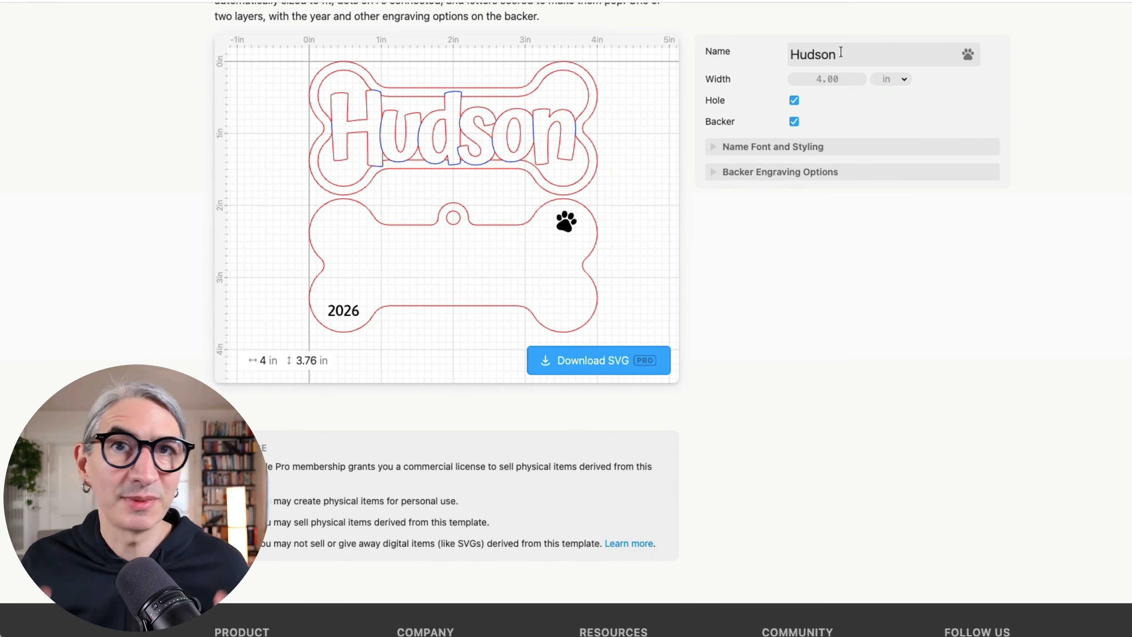
pyautogui.doubleClick(840, 52)
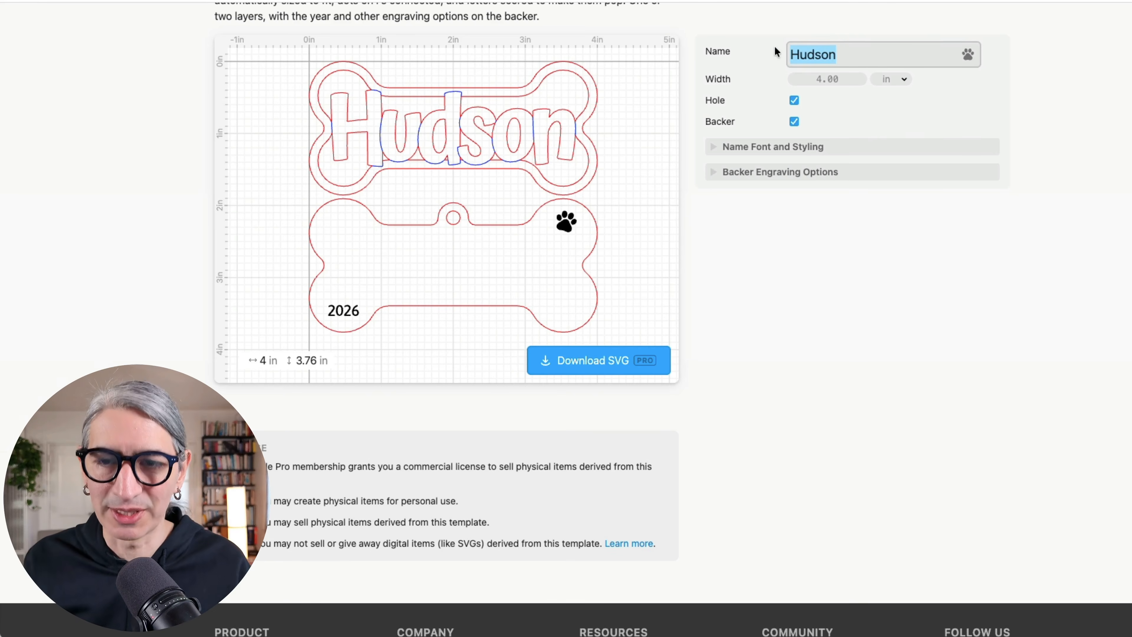
pyautogui.write('Hu')
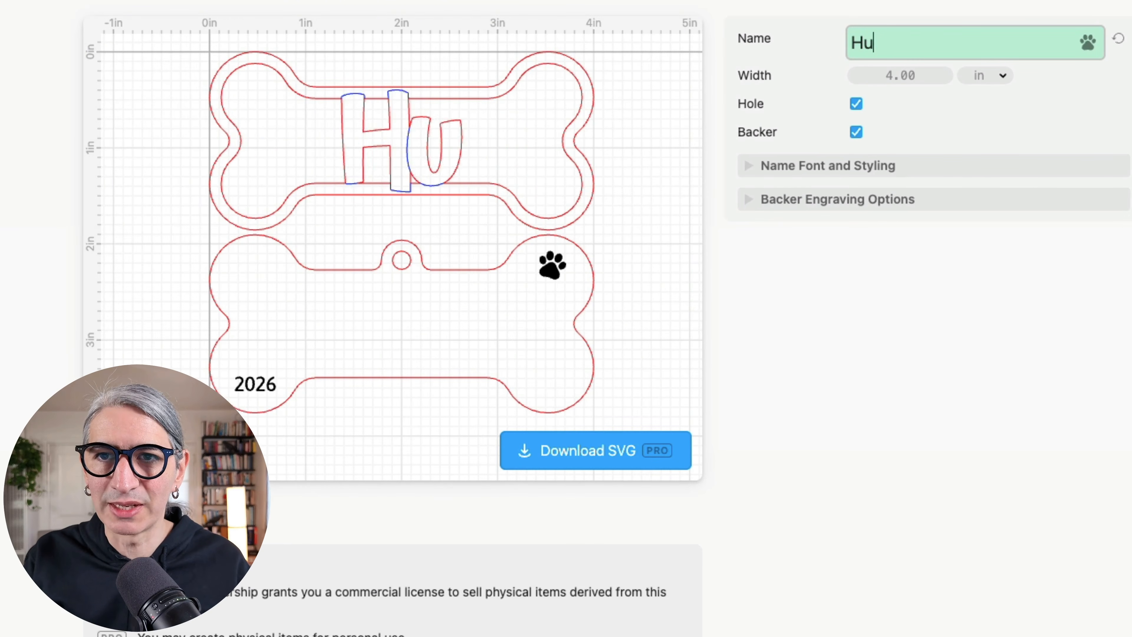
pyautogui.write('nter')
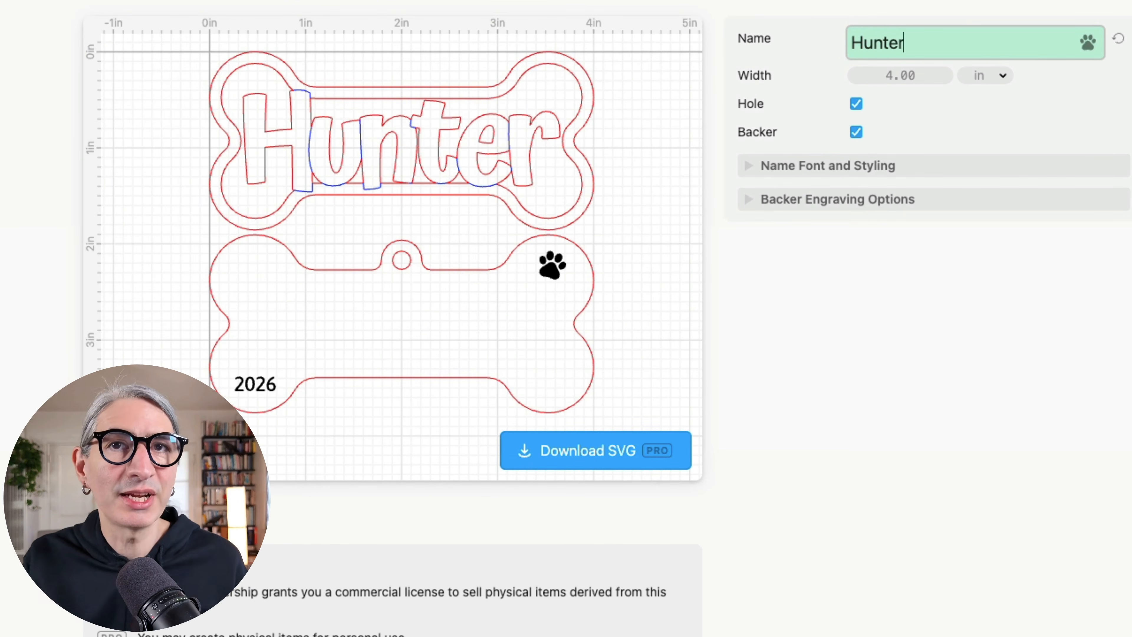
pyautogui.click(619, 449)
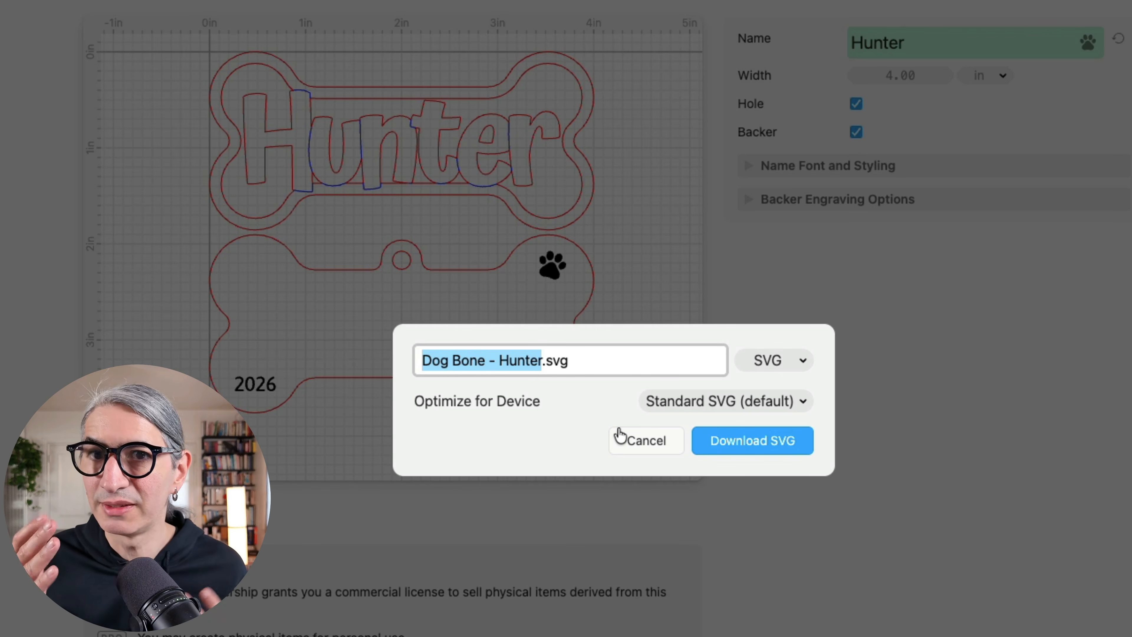
pyautogui.click(753, 440)
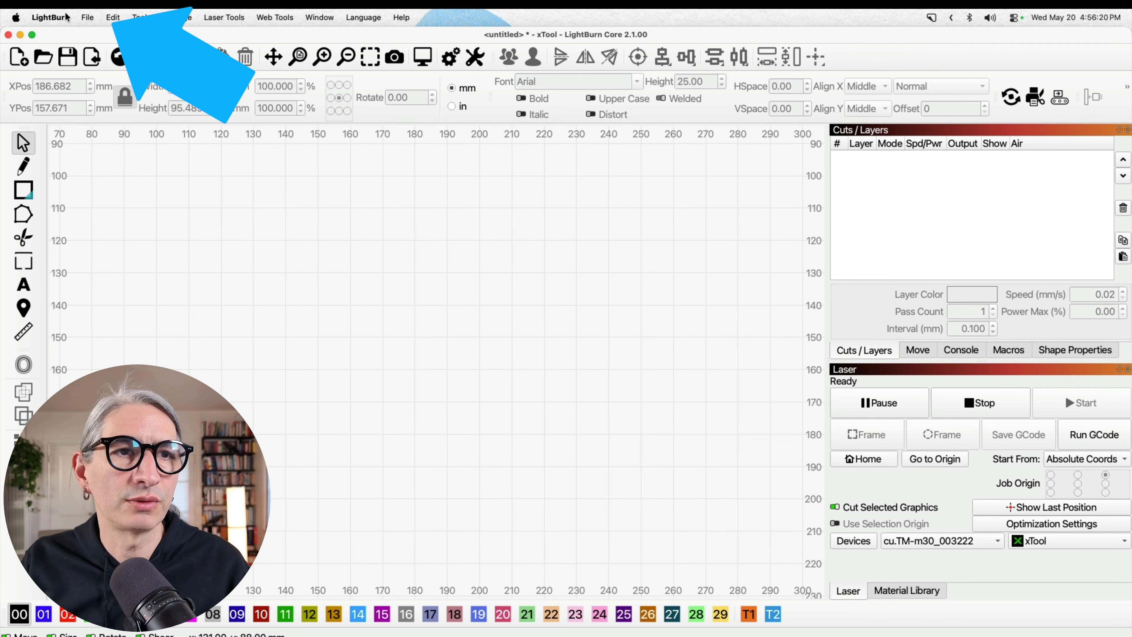
# - Switch to LightBurn and import Dog Bone - Hunter.svg from the Downloads folder
pyautogui.click(88, 18)
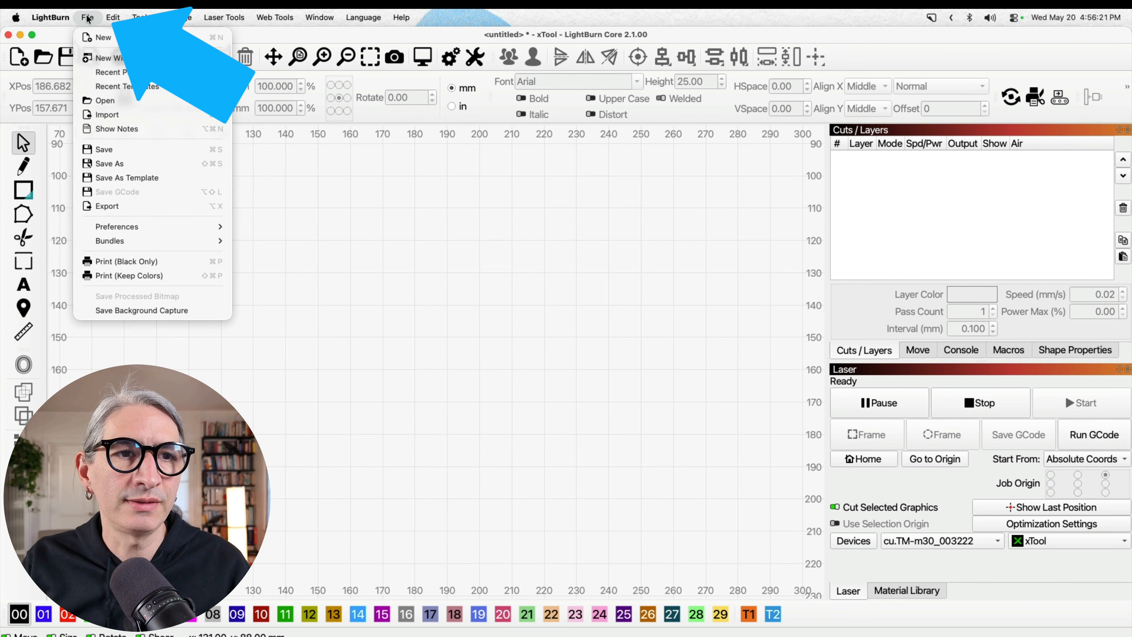
pyautogui.click(128, 117)
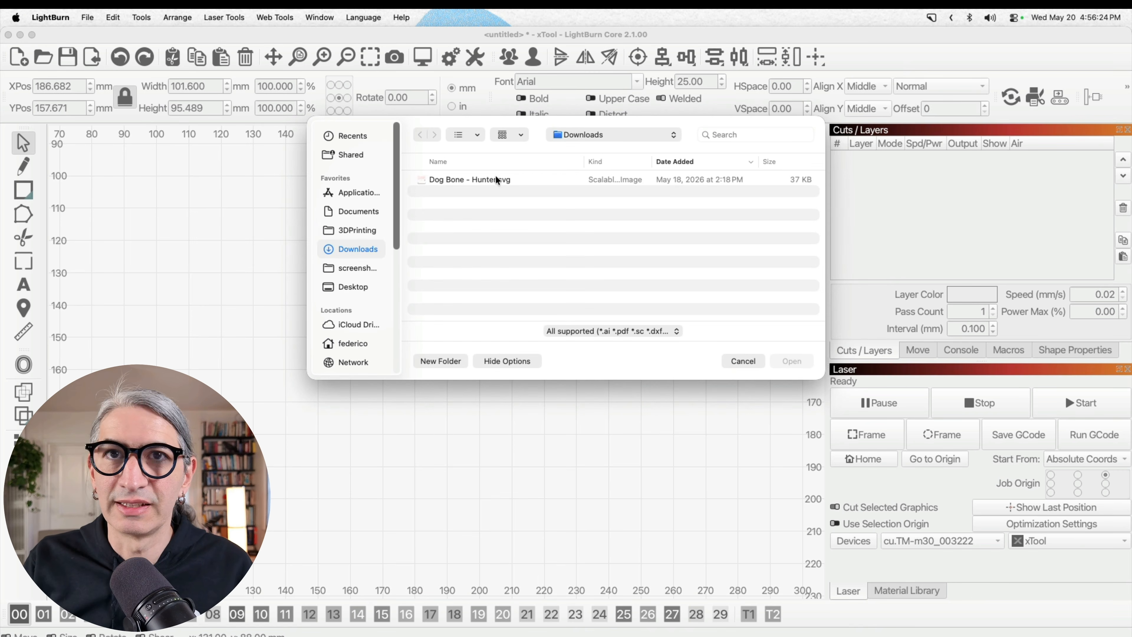
pyautogui.click(497, 179)
pyautogui.click(791, 361)
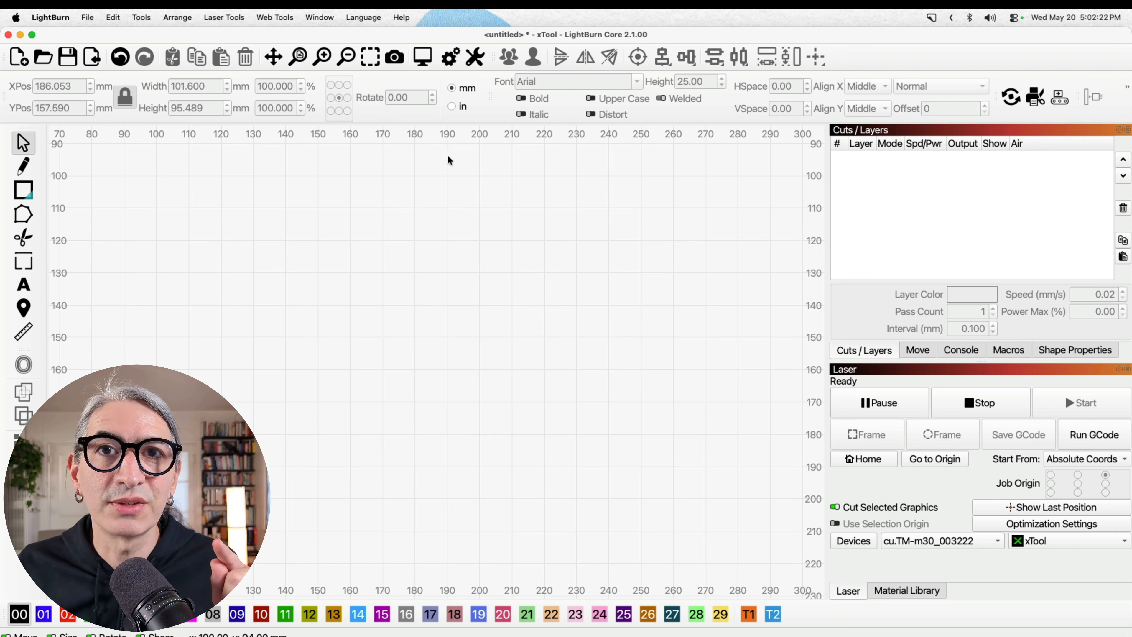
# - Check for LightBurn updates and open the built-in Cuttle web tool
pyautogui.click(402, 17)
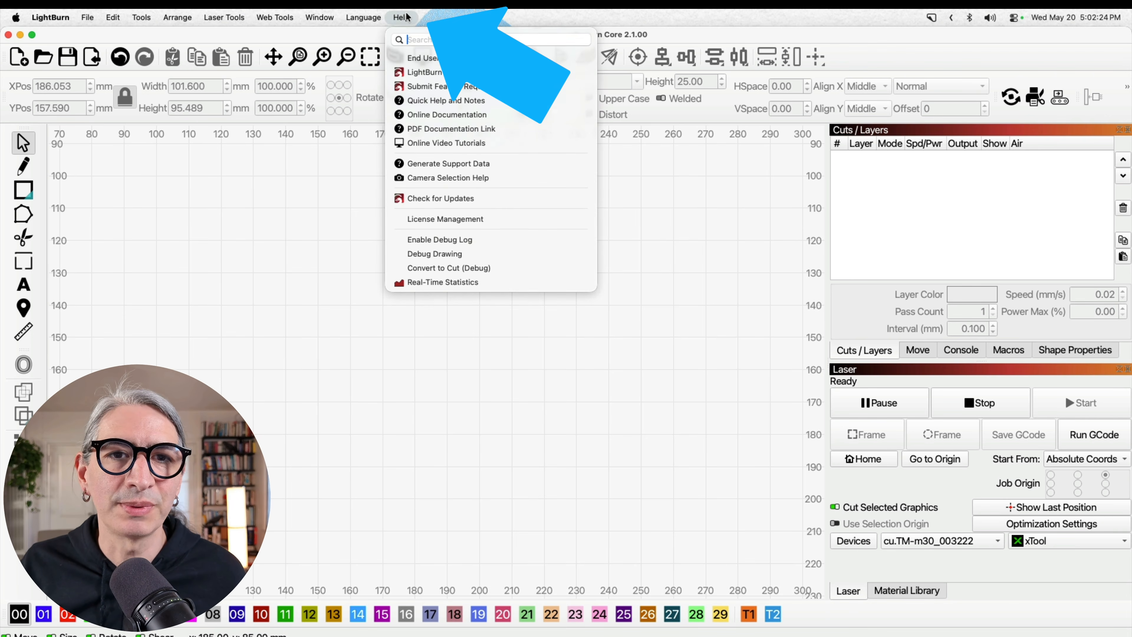
pyautogui.click(441, 198)
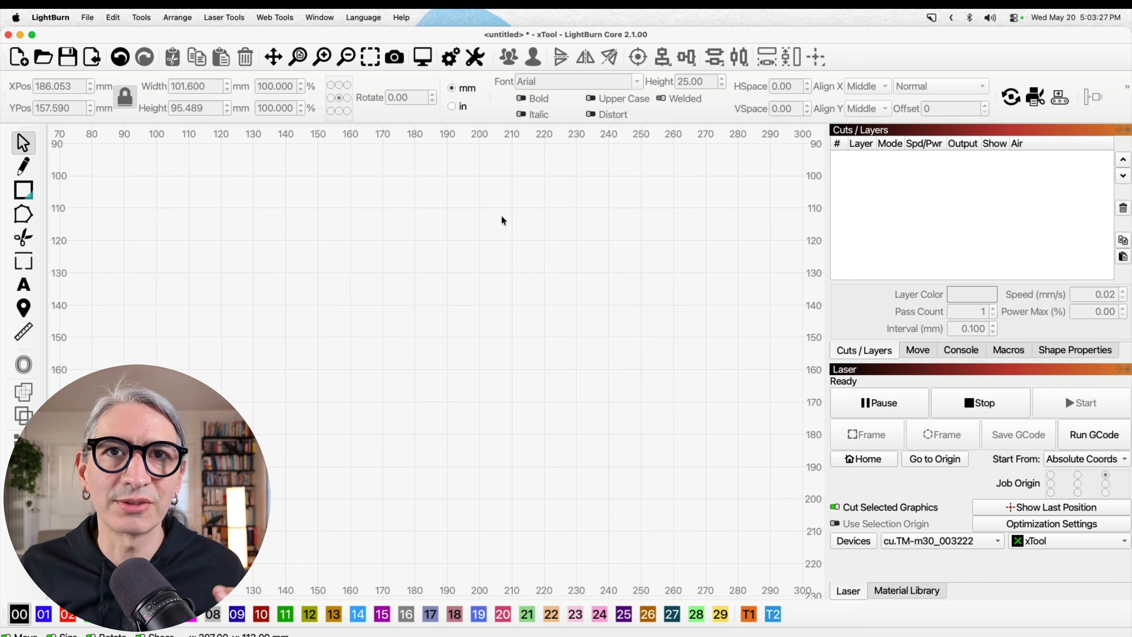
pyautogui.click(275, 18)
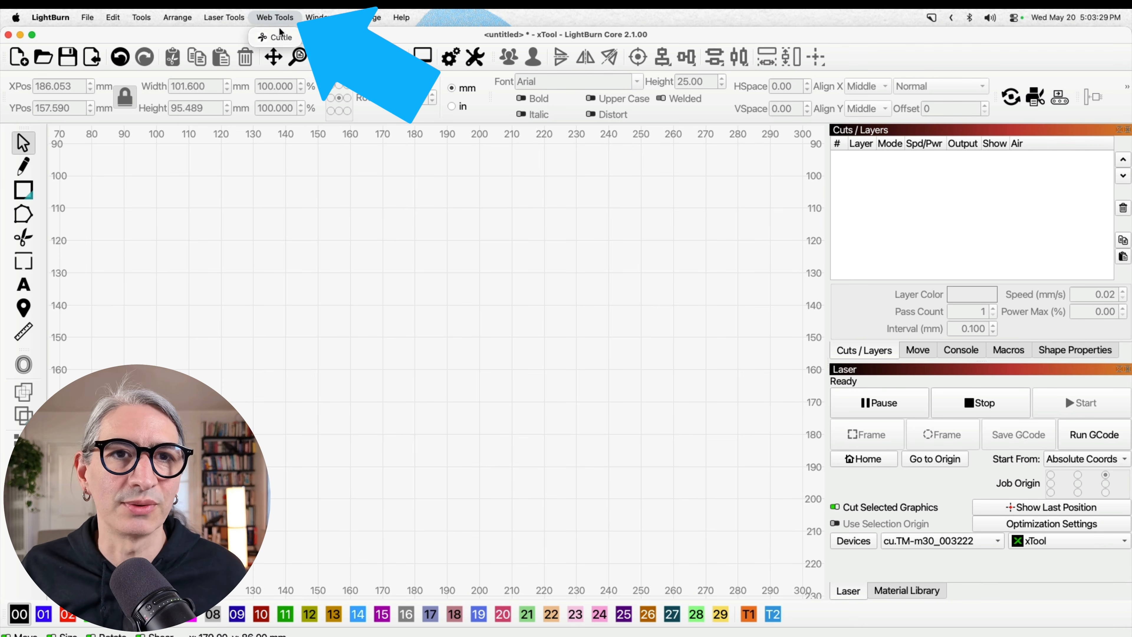
pyautogui.click(276, 37)
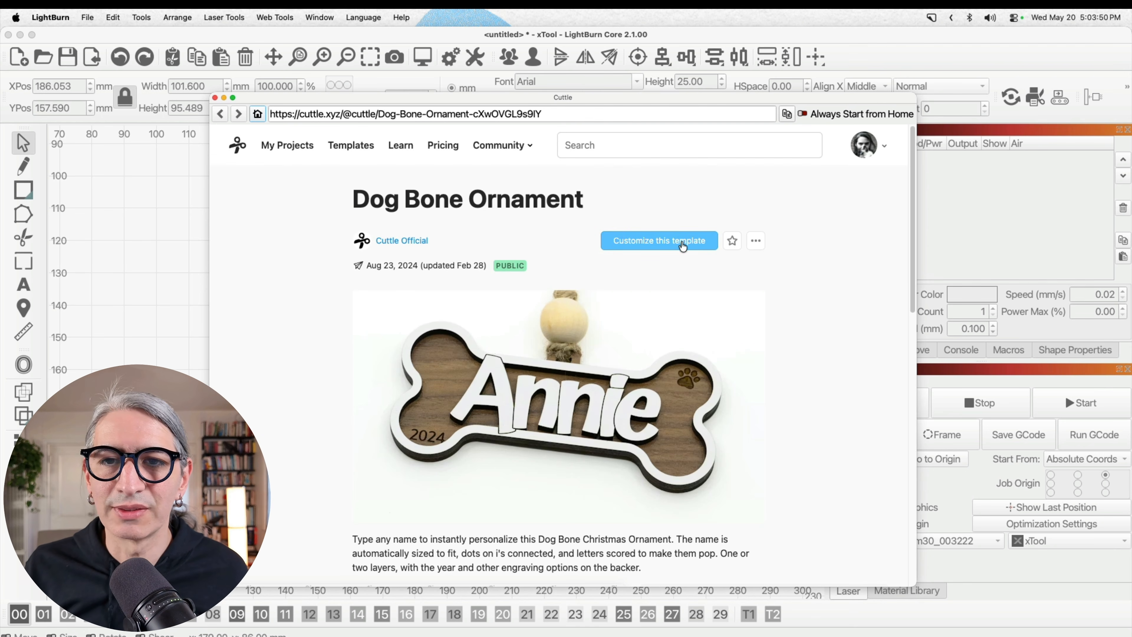
# - Customize the Dog Bone Ornament template in Cuttle with the name Hunter and send the design to LightBurn
pyautogui.click(682, 245)
pyautogui.doubleClick(766, 170)
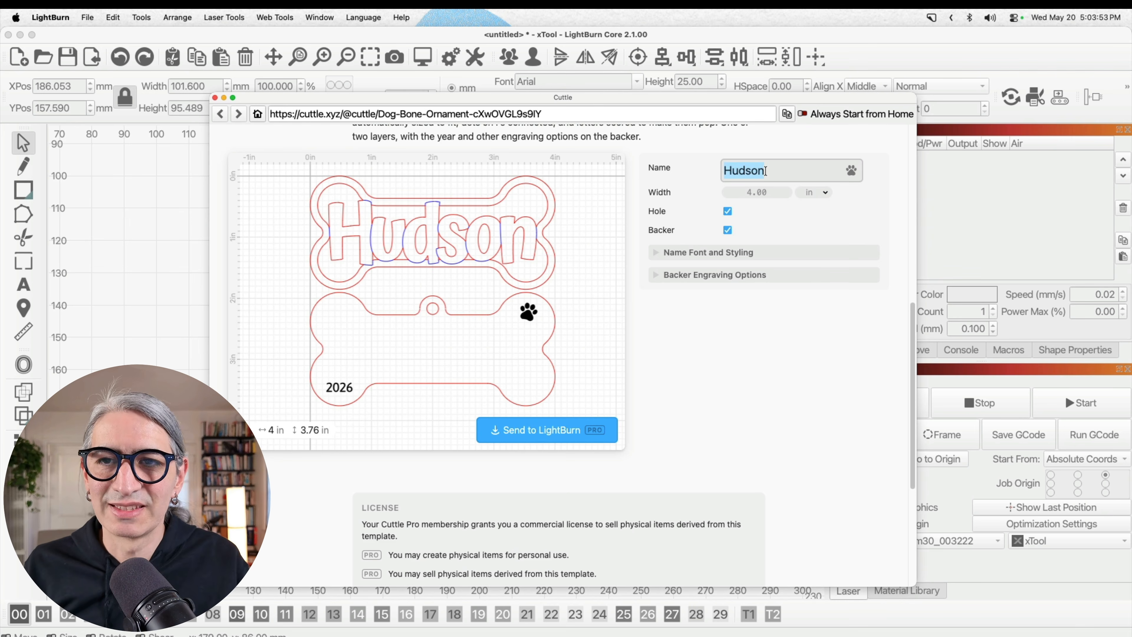
pyautogui.write('Hunter')
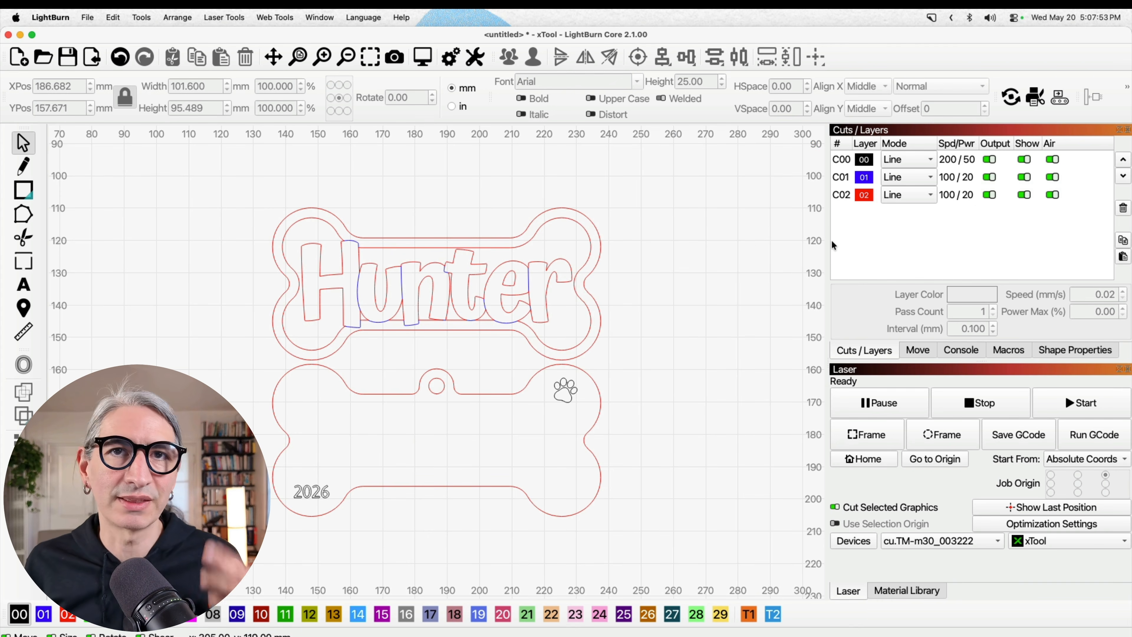
# - Review the black C00 engraving, blue C01 scoring and red C02 cutting layers in turn
pyautogui.click(842, 165)
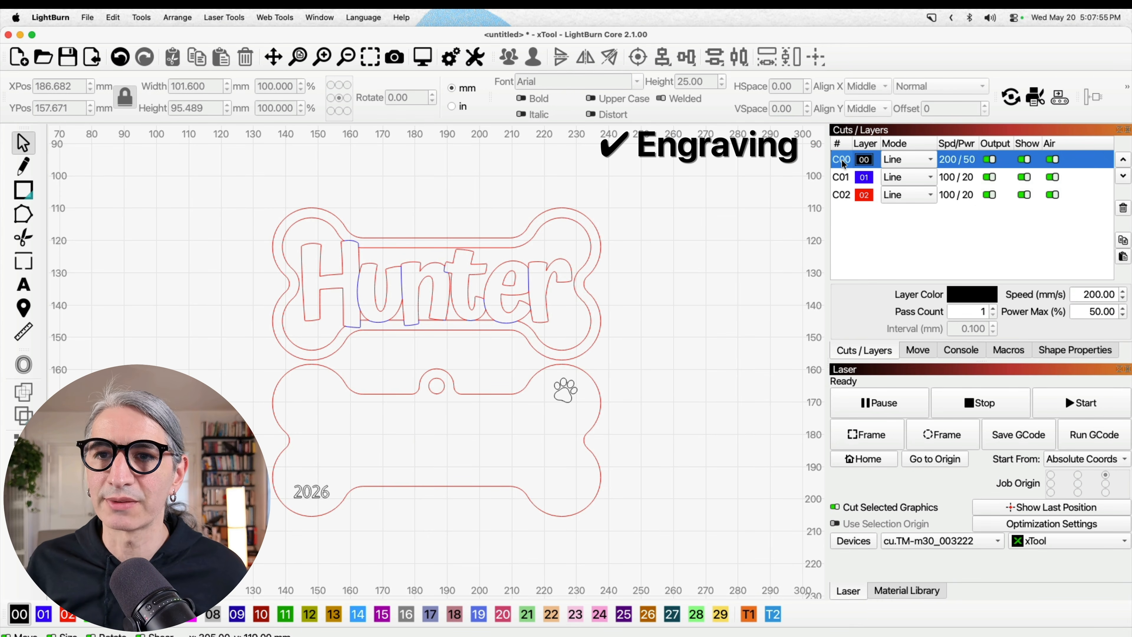
pyautogui.click(848, 181)
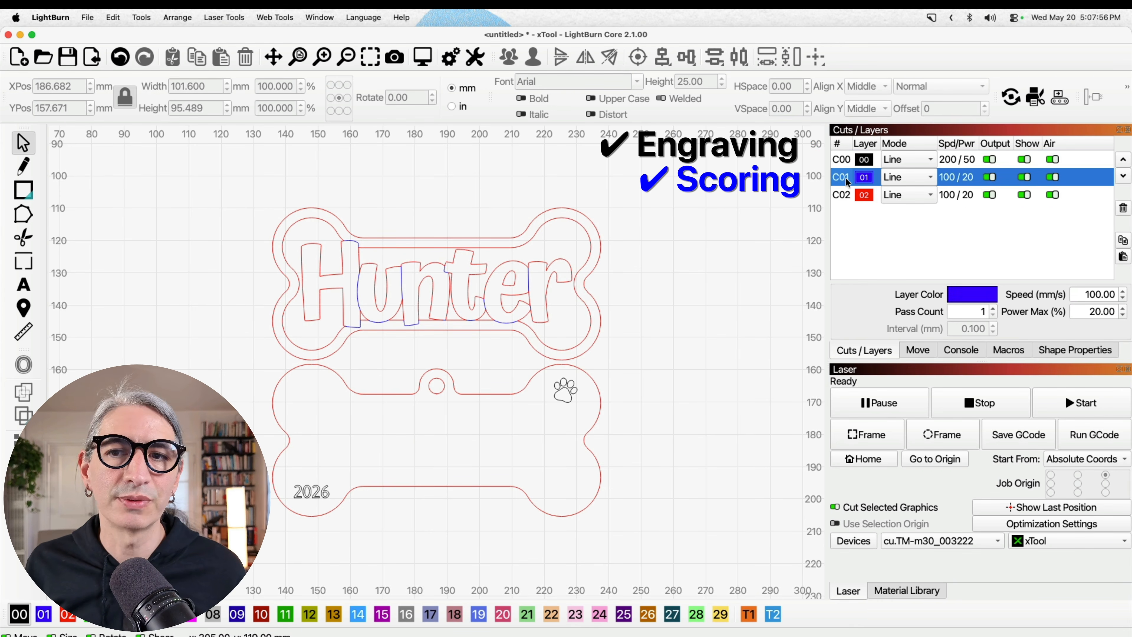
pyautogui.click(845, 198)
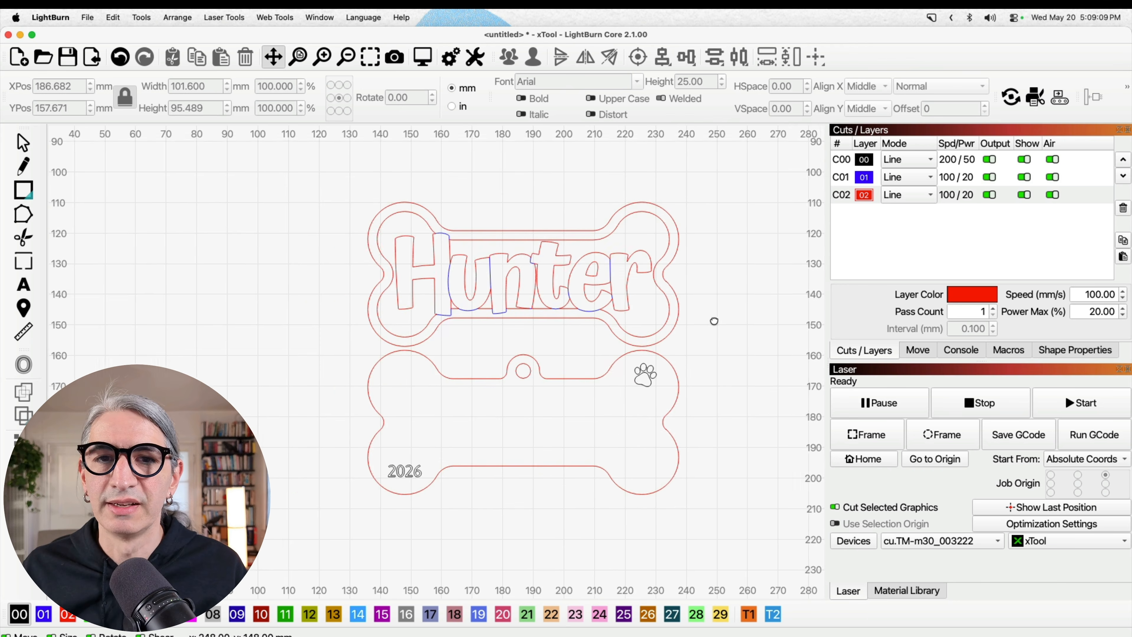
# - Set the black engraving layer C00 to Fill mode and check the mode of the blue layer C01
pyautogui.click(919, 159)
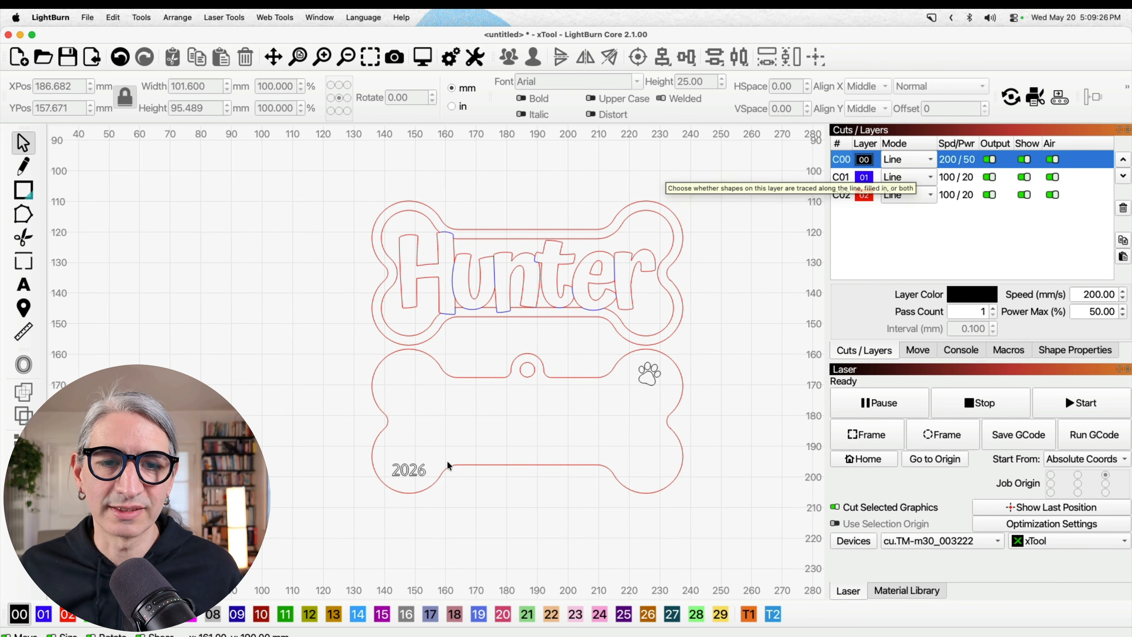
pyautogui.click(907, 159)
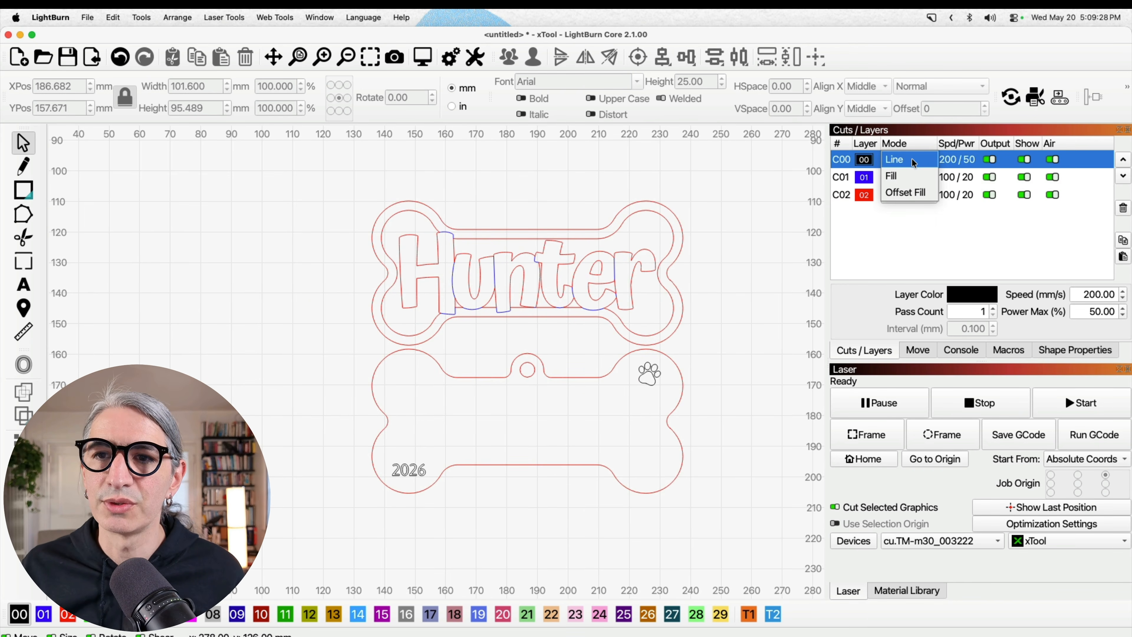
pyautogui.click(909, 177)
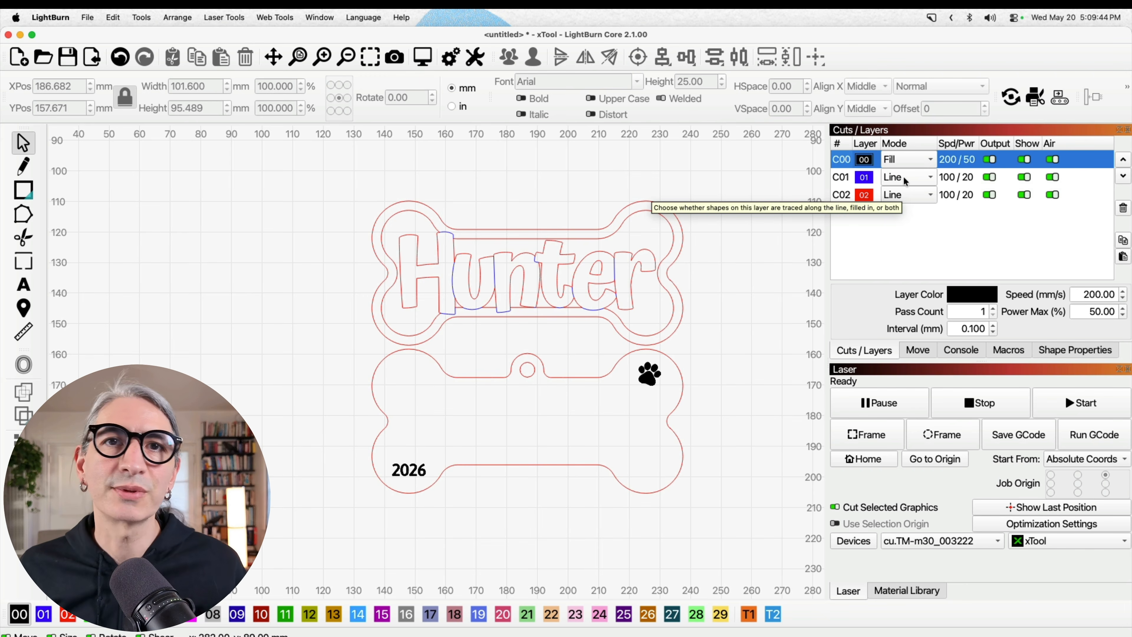
pyautogui.click(904, 176)
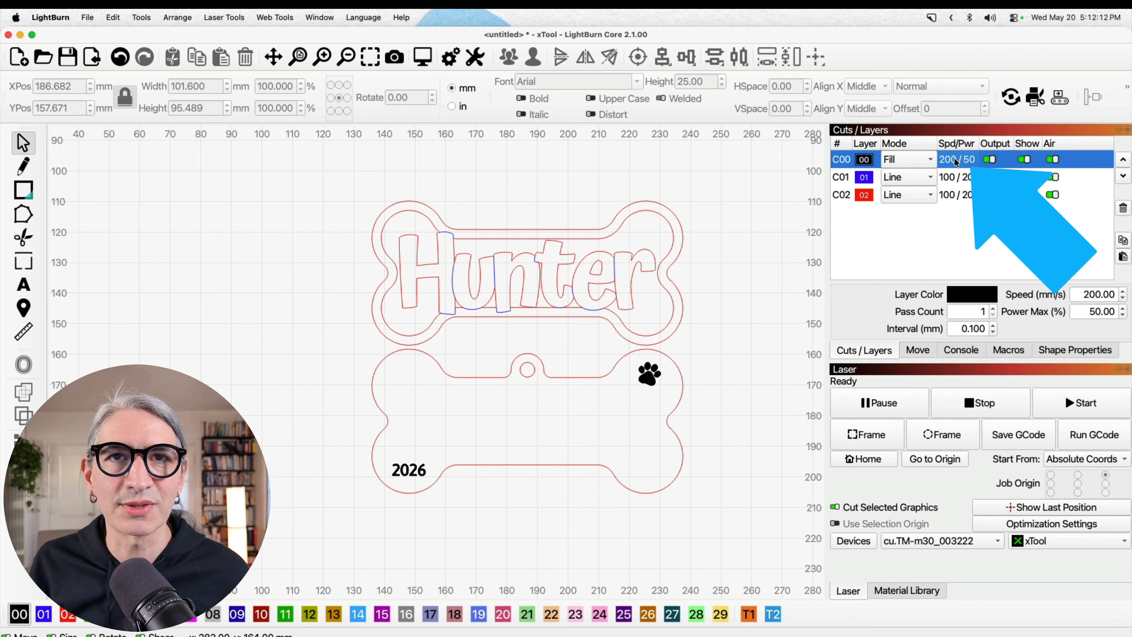
# - Review the speed and power settings of the engraving, scoring and cutting layers
pyautogui.doubleClick(955, 158)
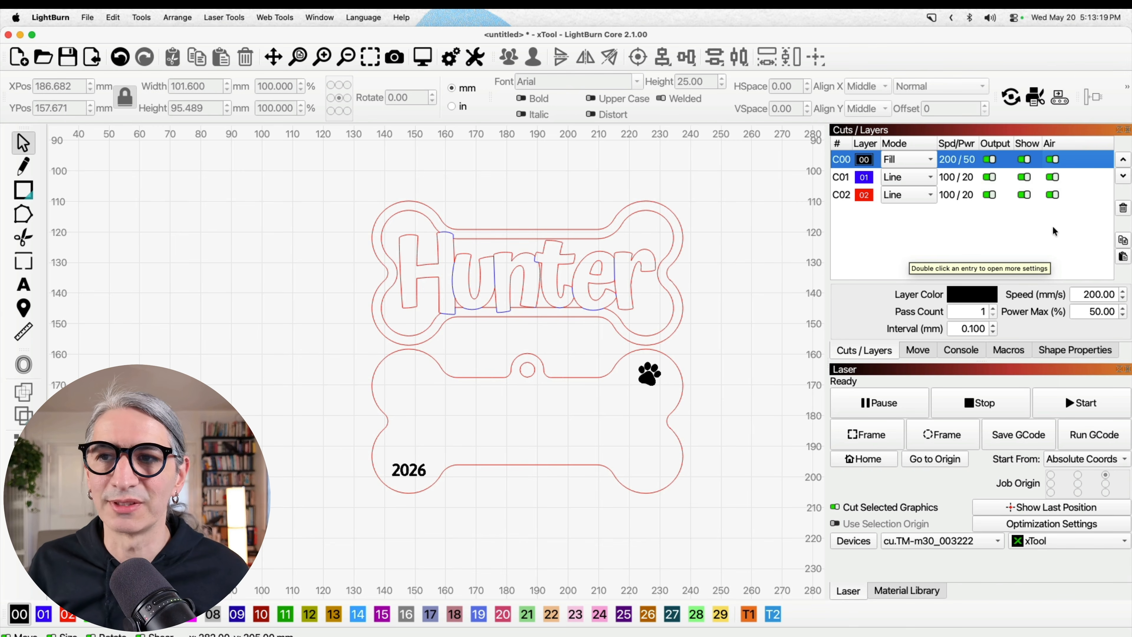
pyautogui.click(968, 184)
pyautogui.click(968, 199)
pyautogui.click(1070, 219)
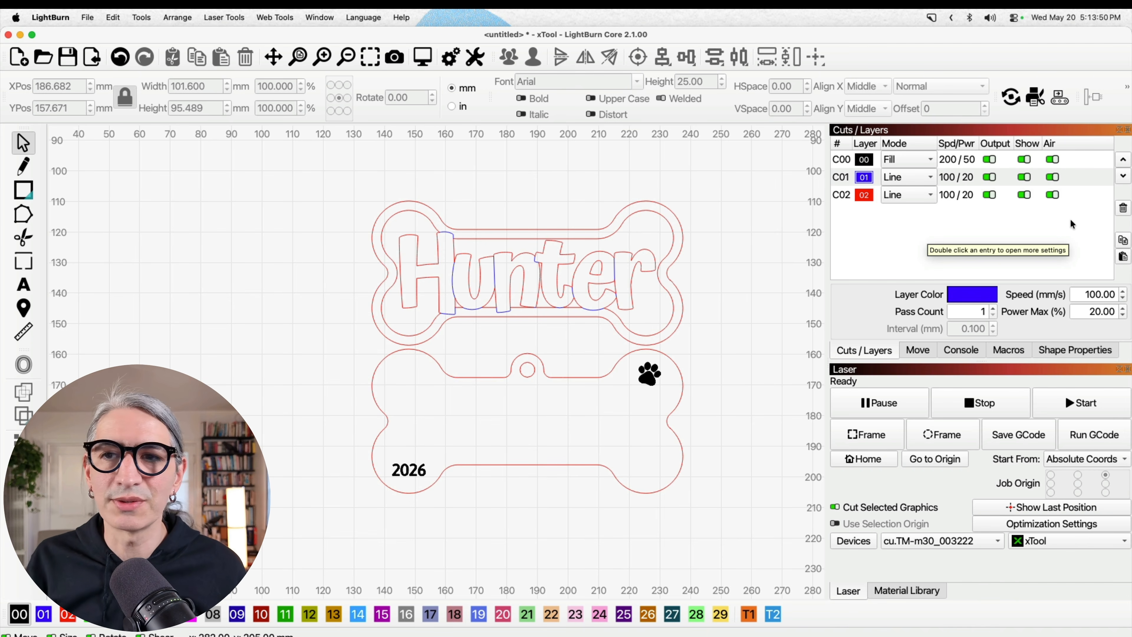
# - Try changing the position of the blue scoring layer C01 in the layer order
pyautogui.click(967, 179)
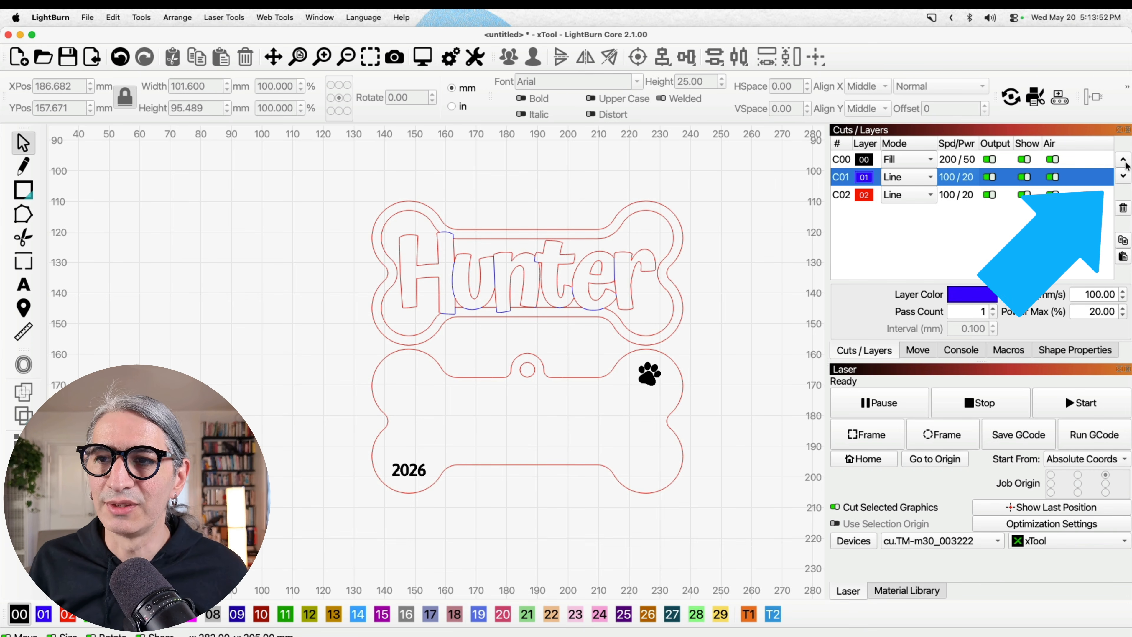
pyautogui.click(1123, 176)
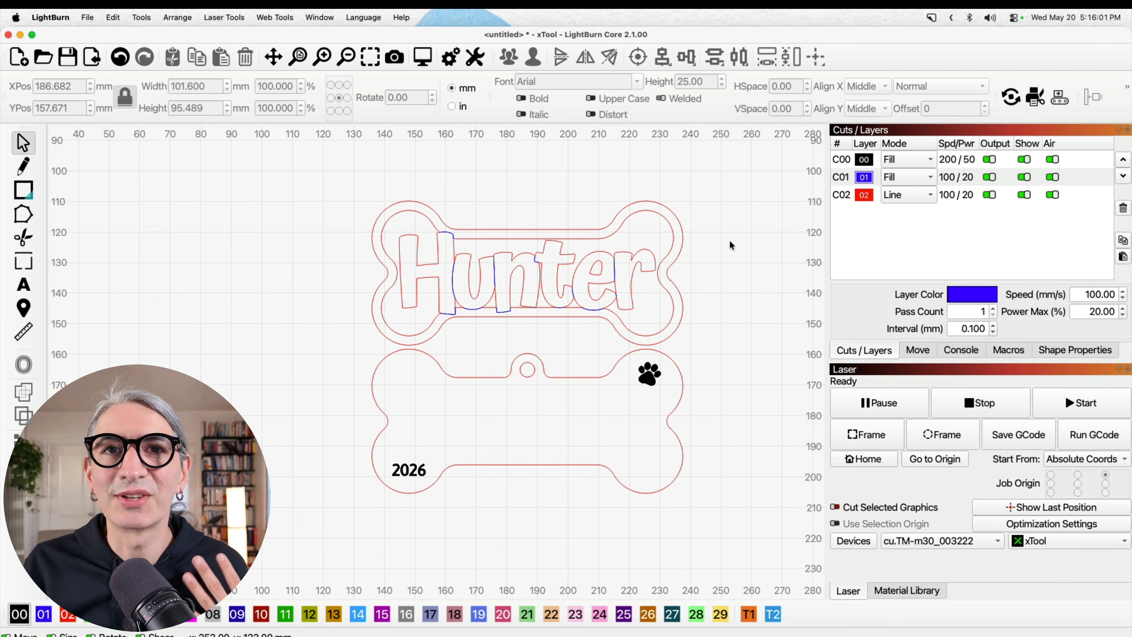
# - Try to preview the job with the blue scoring layer C01 in Fill mode
pyautogui.click(334, 16)
pyautogui.click(339, 56)
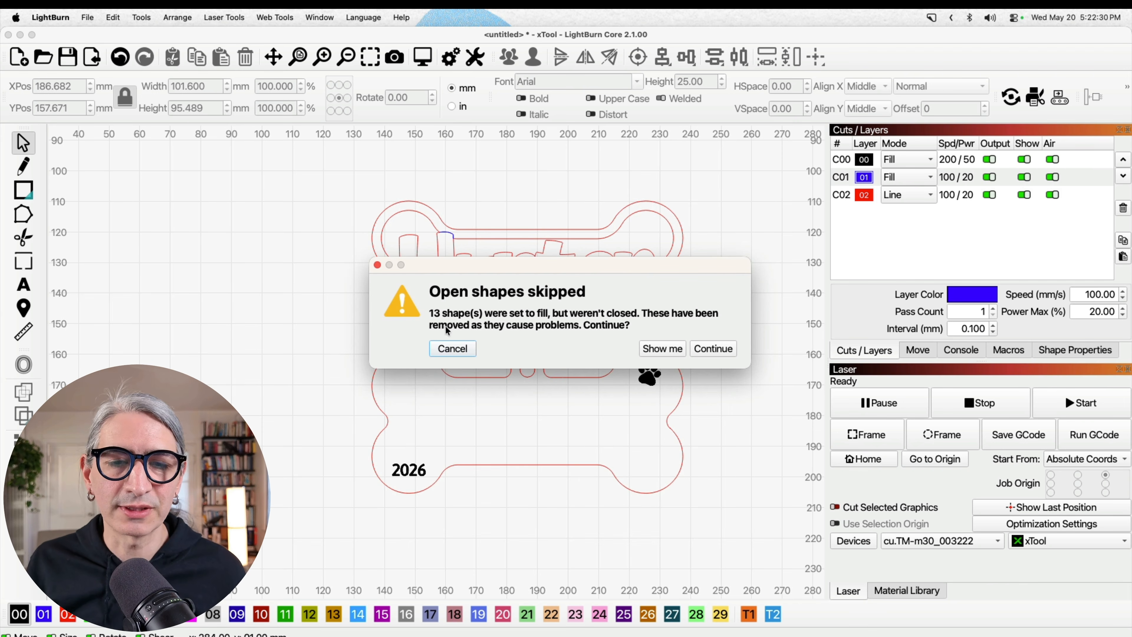
pyautogui.click(464, 347)
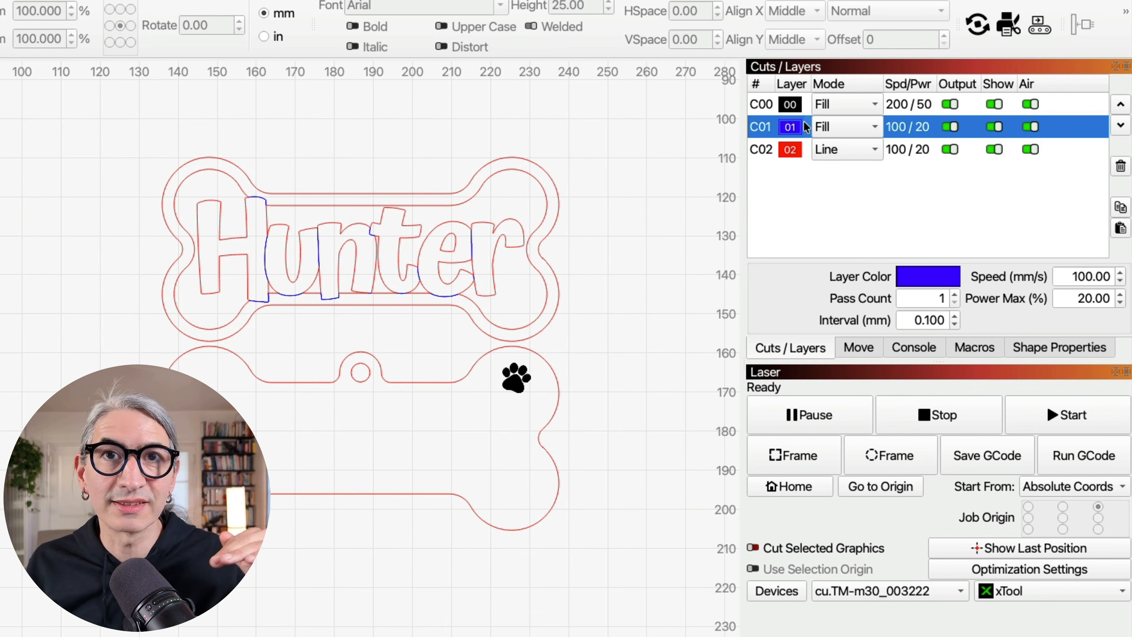
# - Set the blue scoring layer C01 to Line mode and preview the job again
pyautogui.click(868, 128)
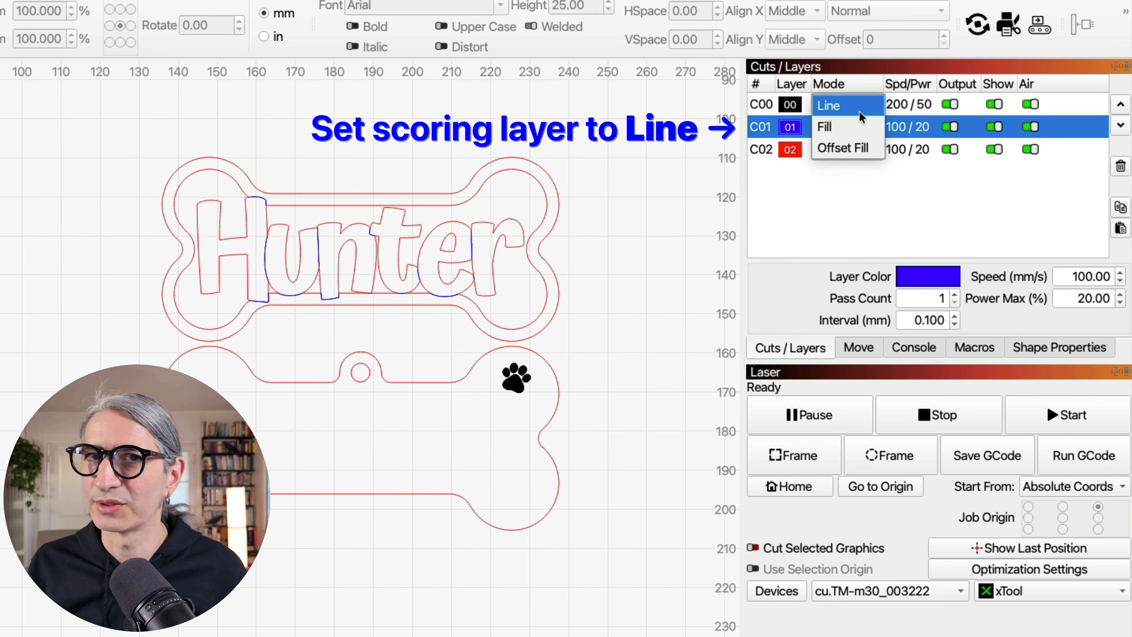
pyautogui.click(860, 113)
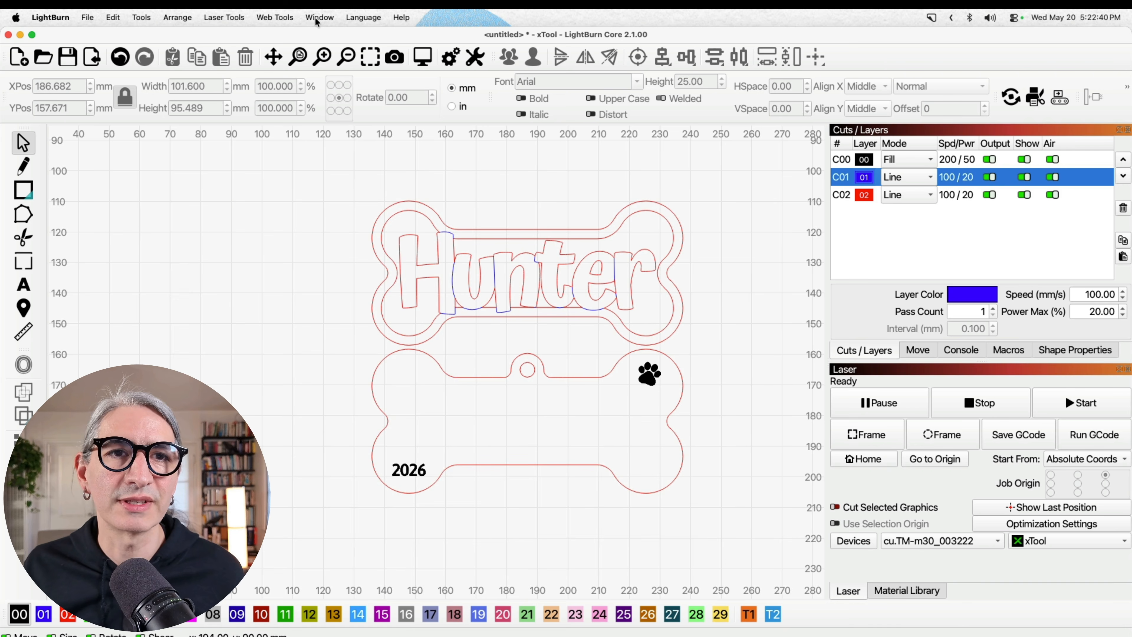
pyautogui.click(317, 18)
pyautogui.click(330, 58)
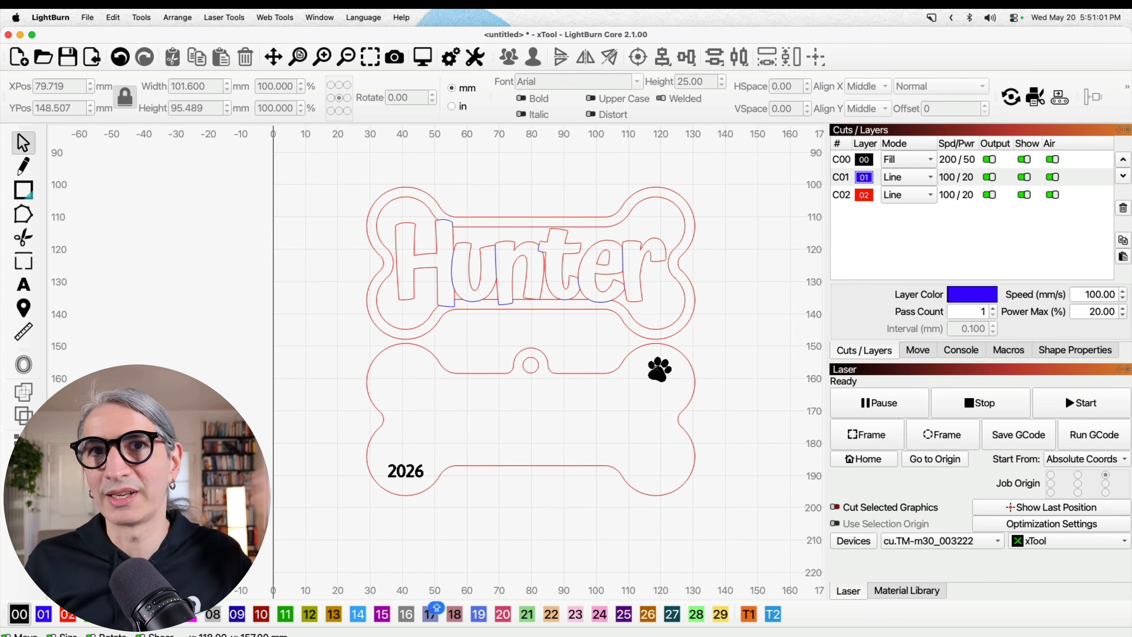
# - Ungroup the imported ornament design so the name piece and the backer are separate objects
pyautogui.click(642, 261)
pyautogui.rightClick(642, 261)
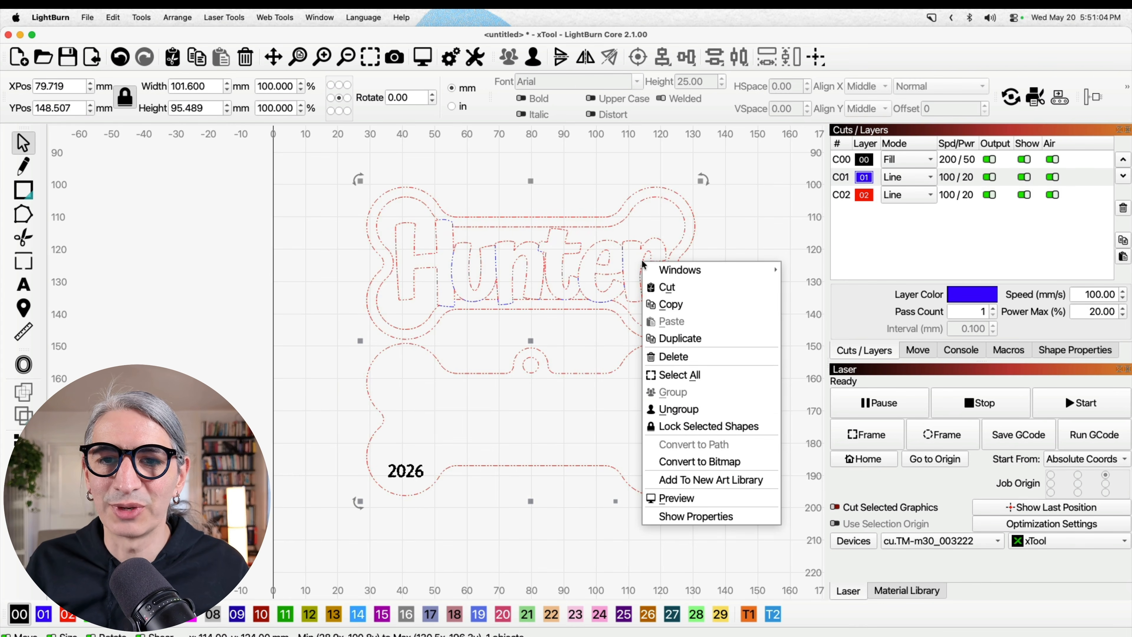
pyautogui.click(703, 410)
pyautogui.click(732, 246)
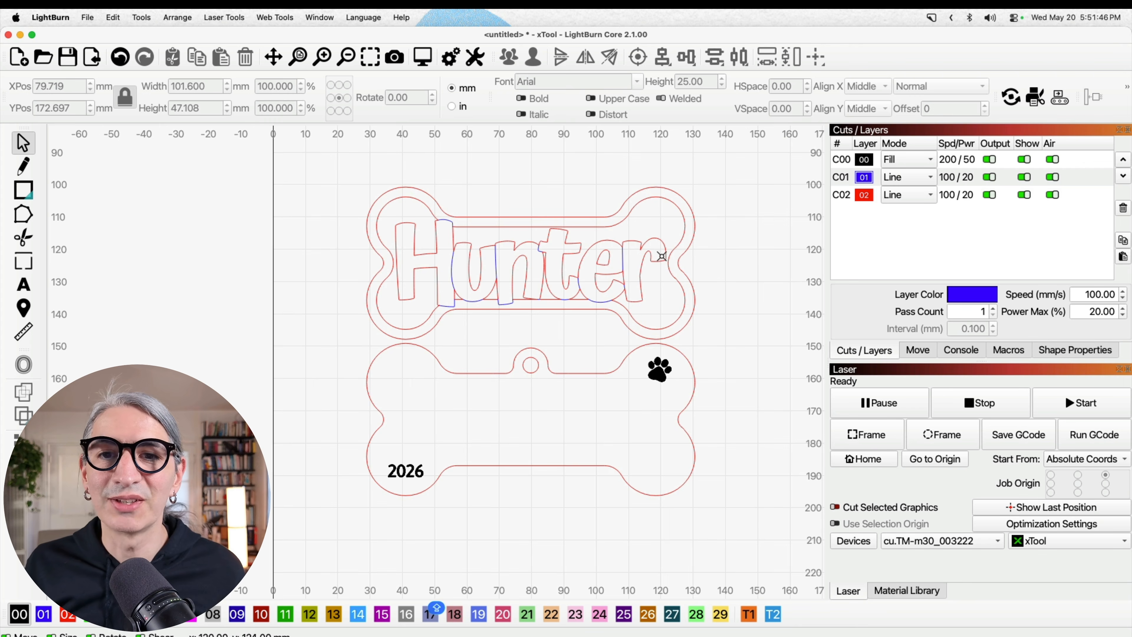
# - Move the backer piece with the paw and year outside the work area, beyond the zero line on the X axis
pyautogui.click(660, 376)
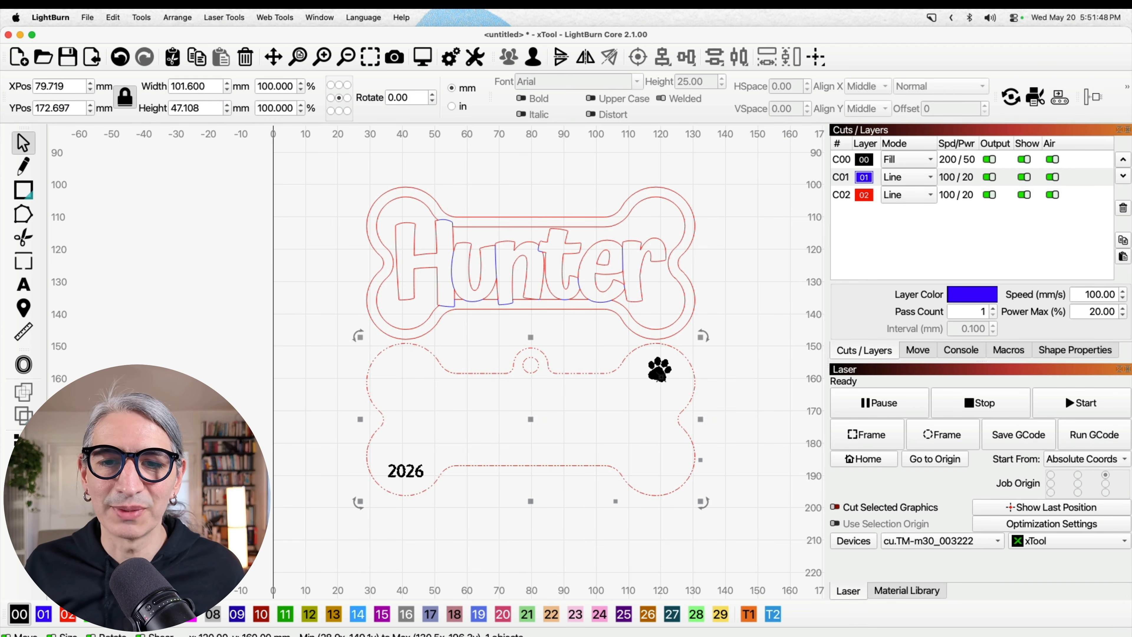
pyautogui.moveTo(661, 376); pyautogui.dragTo(183, 223)
pyautogui.click(722, 318)
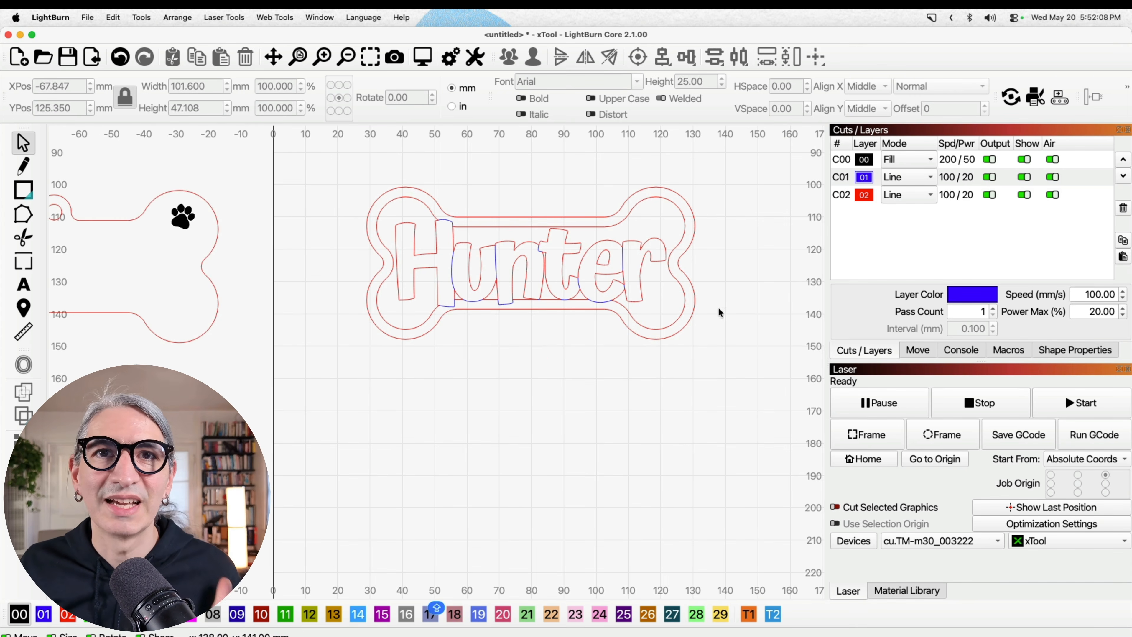
# - Open the job preview and play the laser path for the Hunter name piece
pyautogui.click(319, 17)
pyautogui.click(692, 289)
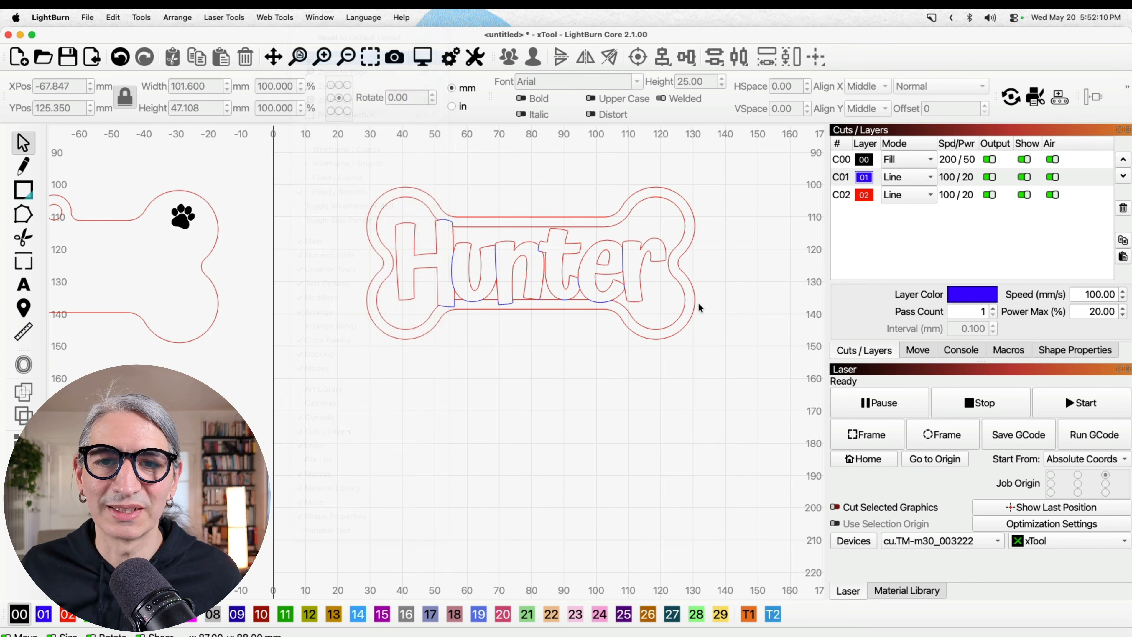
pyautogui.hotkey('alt', 'p')
pyautogui.click(707, 362)
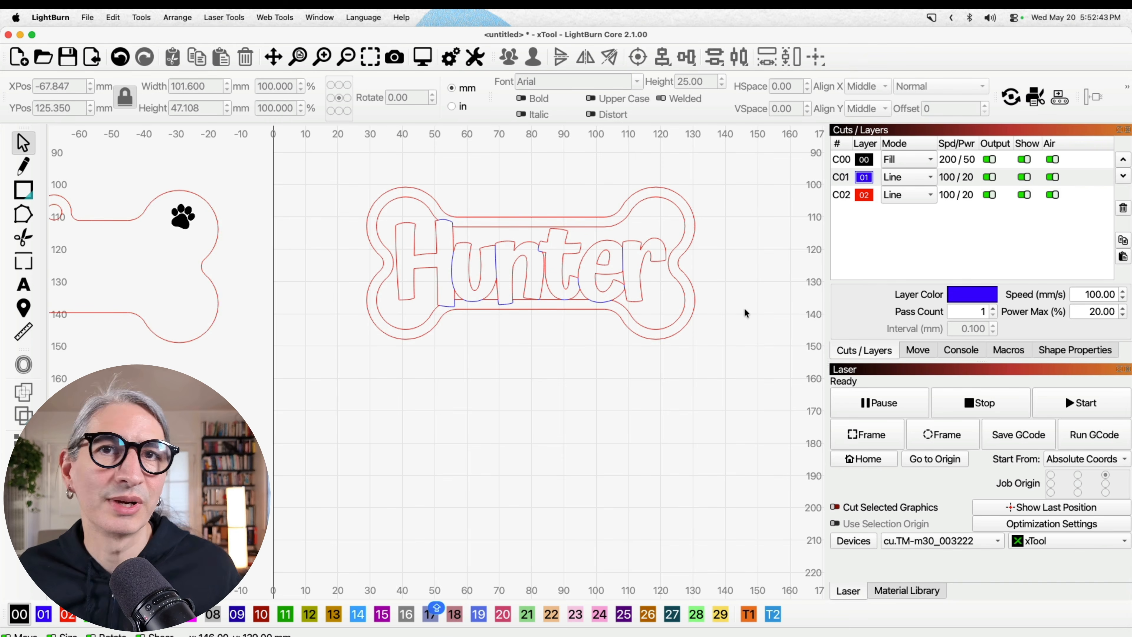
# - Move the backer back into the work area and the Hunter name piece out beyond the X zero line
pyautogui.moveTo(188, 220); pyautogui.dragTo(674, 383)
pyautogui.moveTo(636, 274); pyautogui.dragTo(161, 238)
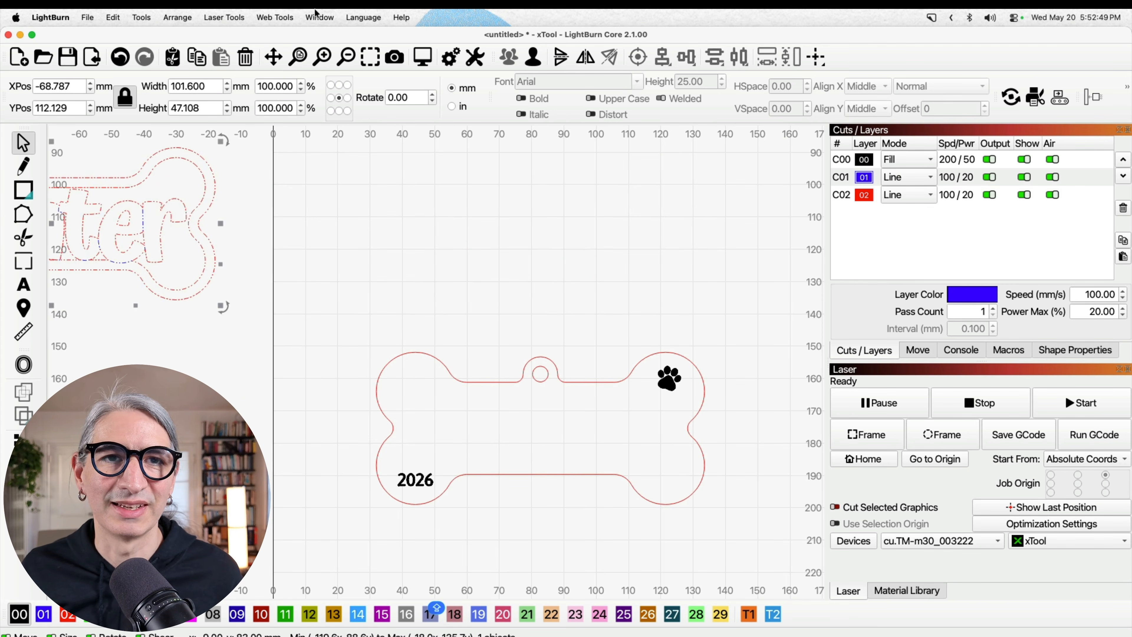
# - Open the job preview and play the laser path for the backer piece
pyautogui.click(319, 17)
pyautogui.click(356, 57)
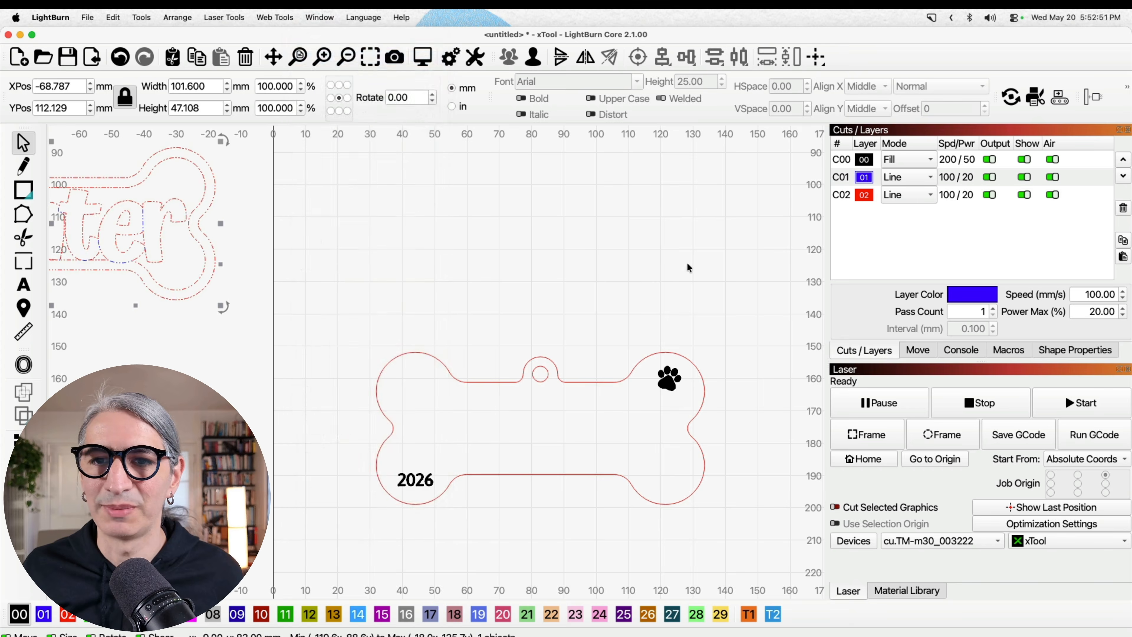
pyautogui.click(710, 366)
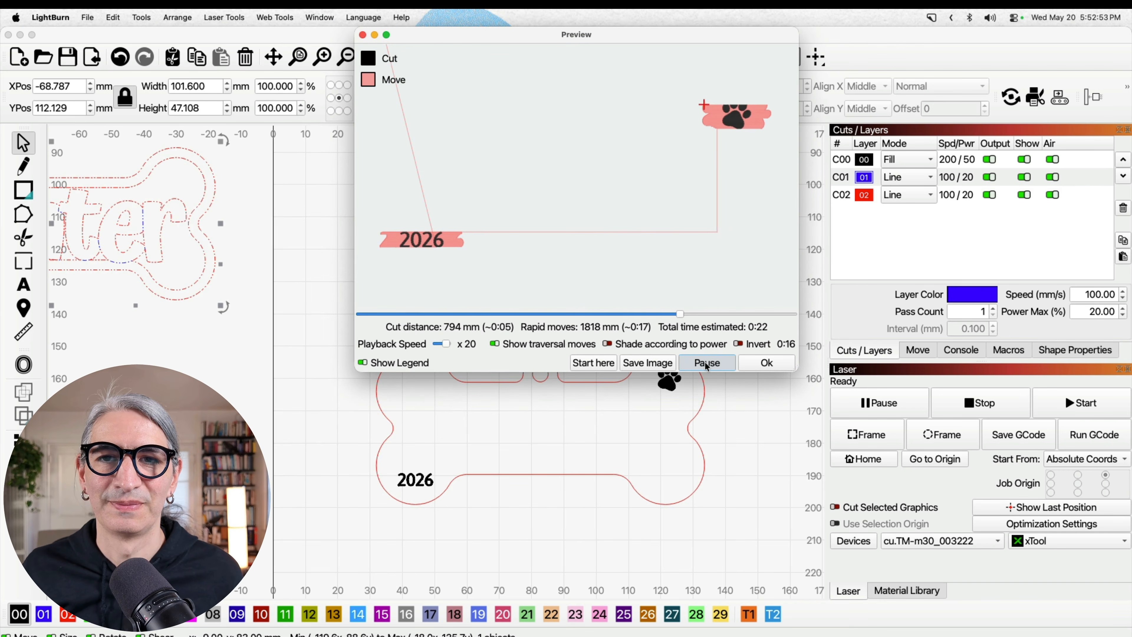